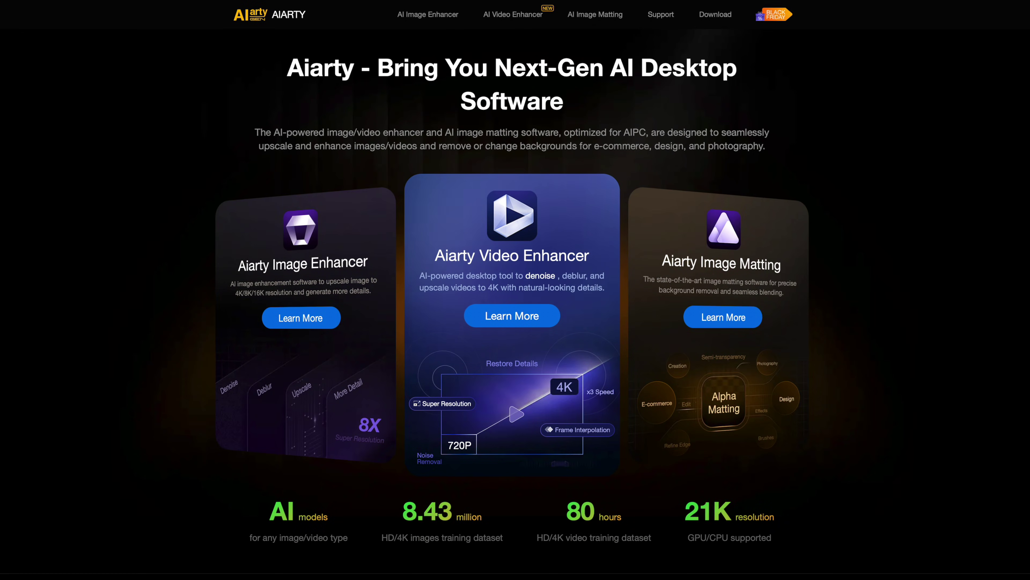
Open the Aiarty Video Enhancer product page from its Learn More card on the home page.
{"action": "left_click", "coordinate": [505, 323]}
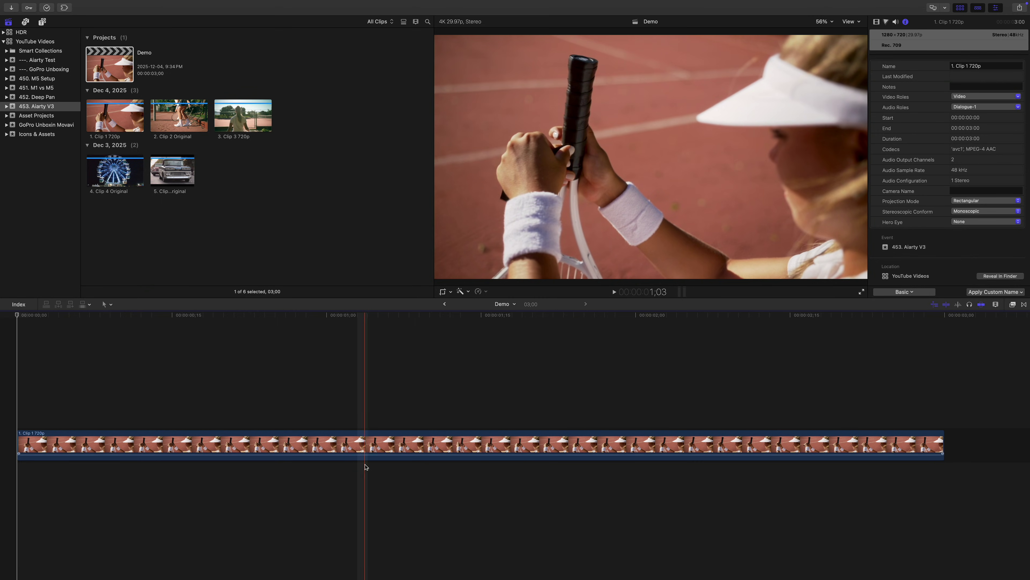
{"action": "mouse_move", "coordinate": [365, 454]}
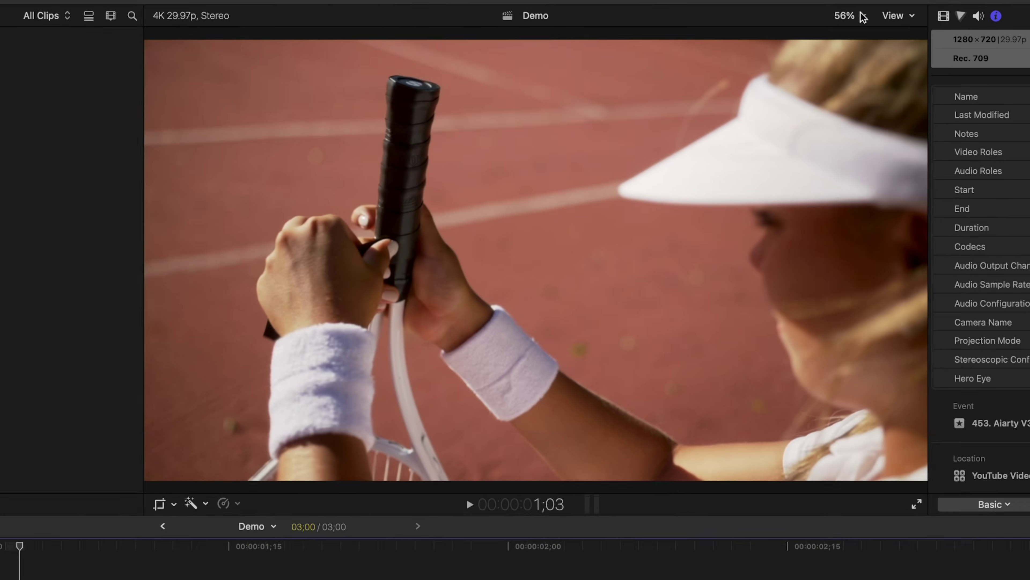
{"action": "left_click", "coordinate": [825, 21]}
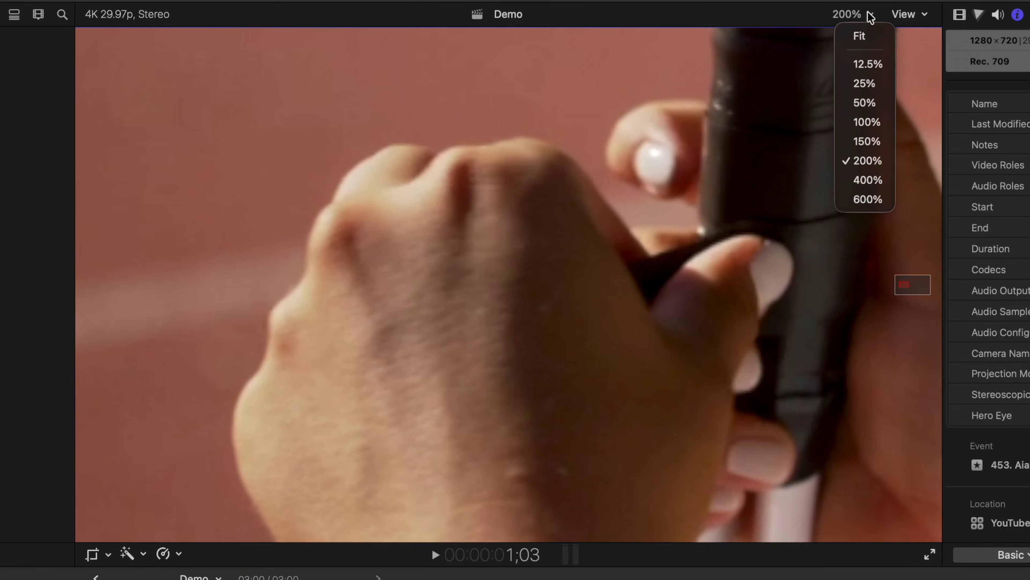
{"action": "left_click", "coordinate": [863, 35]}
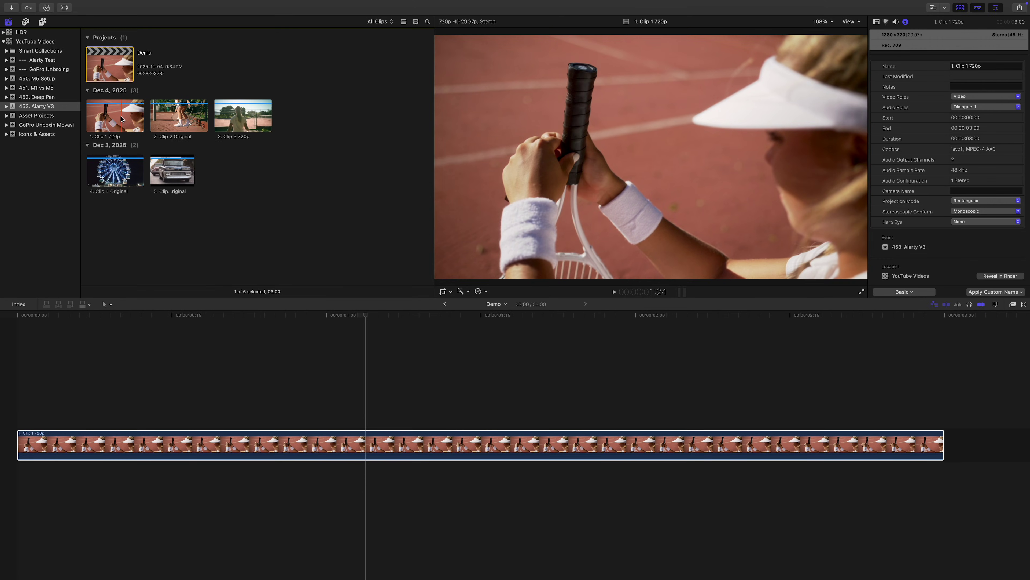
{"action": "right_click", "coordinate": [122, 118]}
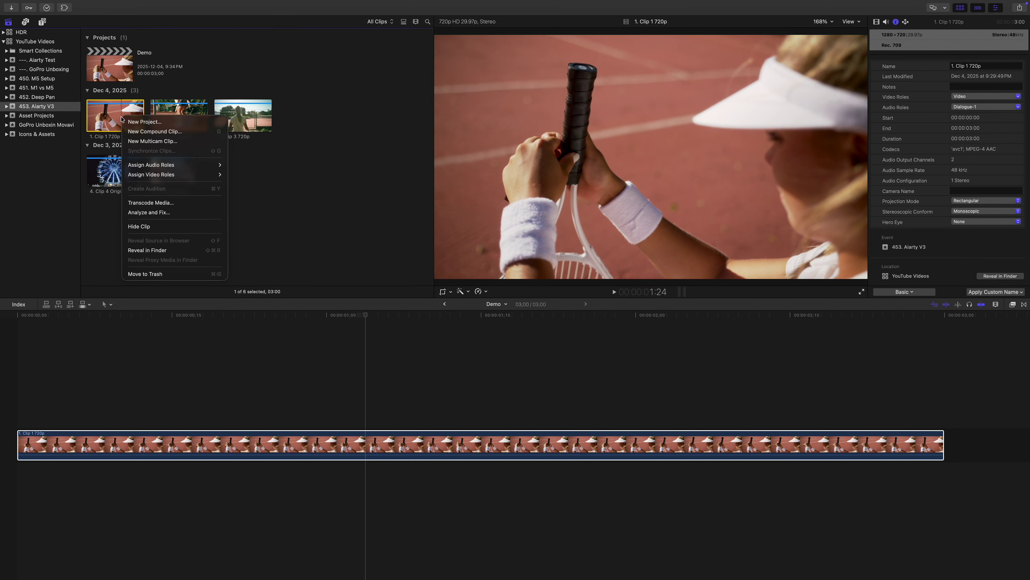
Launch Aiarty Video Enhancer via Spotlight and load '1. Clip 1 720p.m4v' from Finder.
{"action": "left_click", "coordinate": [167, 250]}
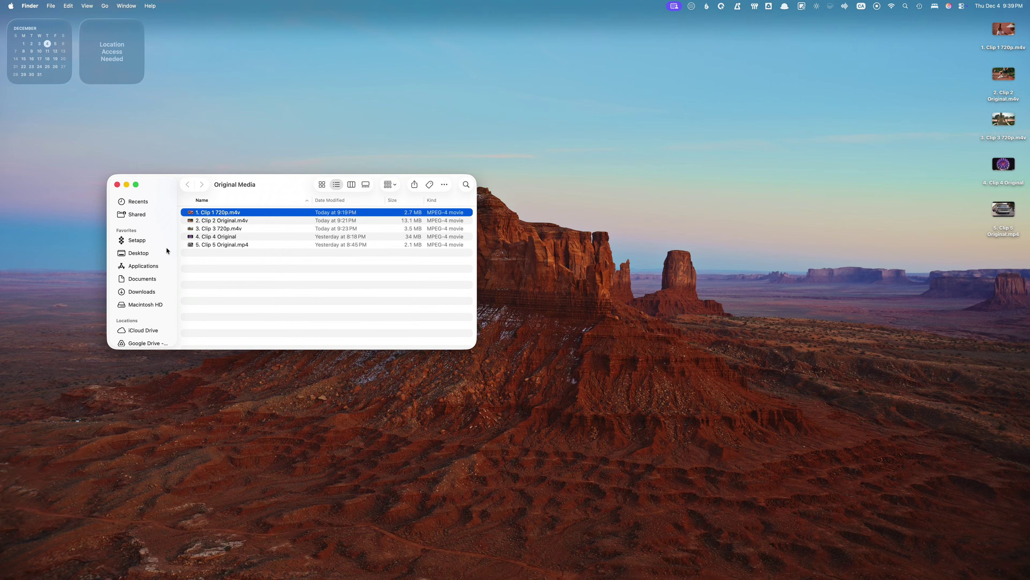
{"action": "key", "text": "super+space"}
{"action": "type", "text": "ai"}
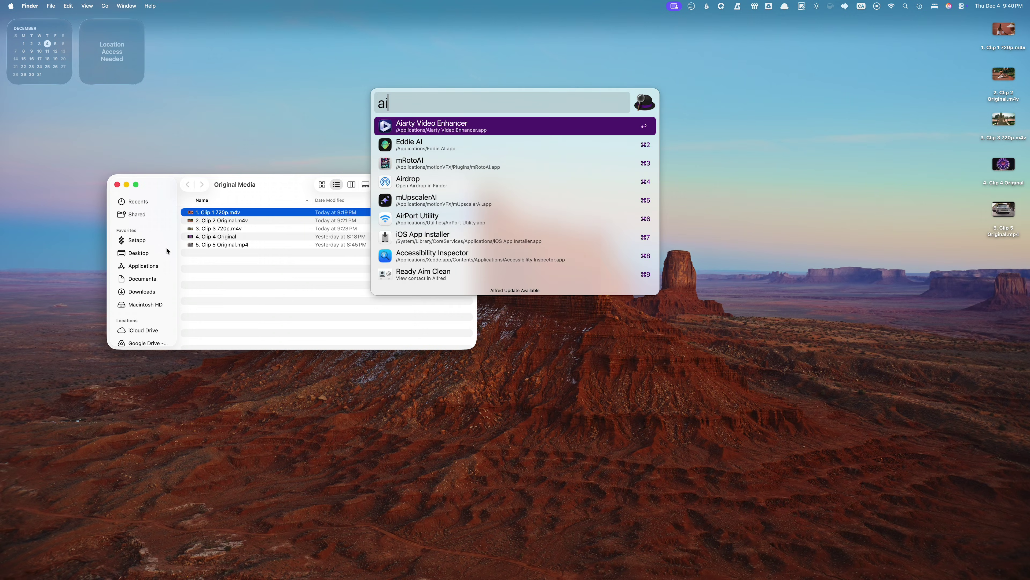
{"action": "key", "text": "Return"}
{"action": "left_click", "coordinate": [202, 212]}
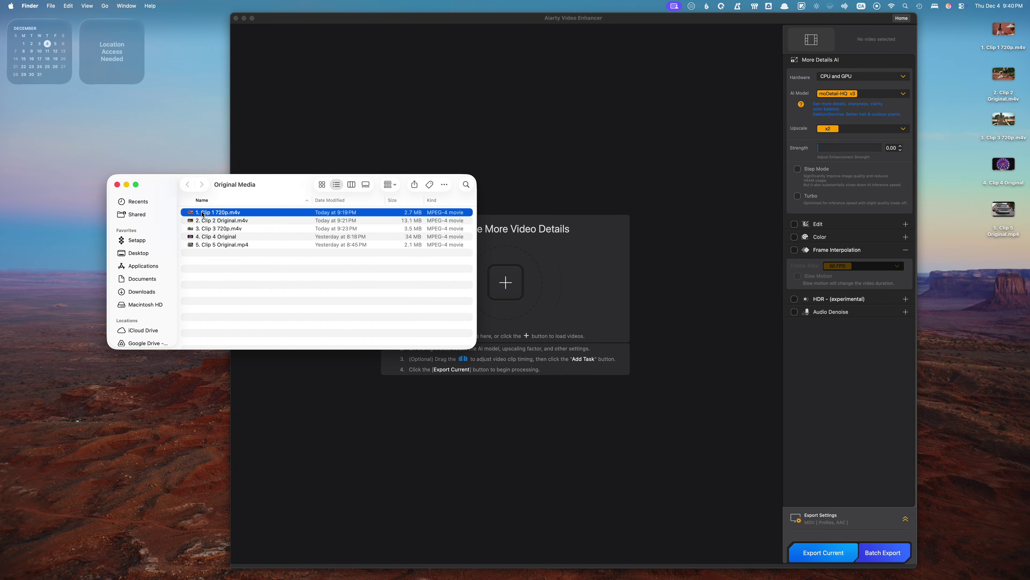
{"action": "left_click_drag", "start_coordinate": [511, 280], "coordinate": [508, 281]}
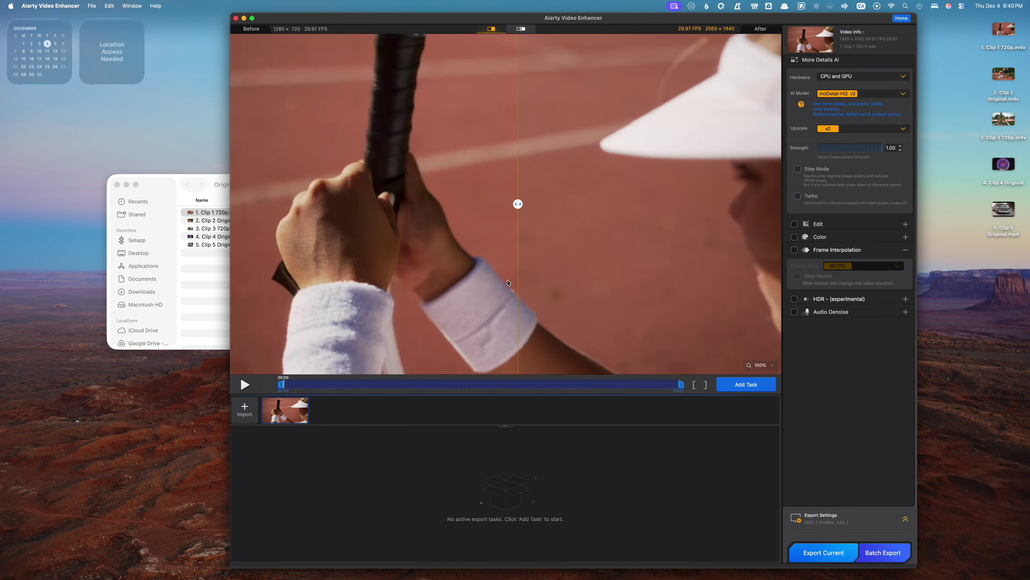
Confirm moDetail-HQ v3 as the AI model and bring up the upscale factor list.
{"action": "left_click", "coordinate": [904, 94]}
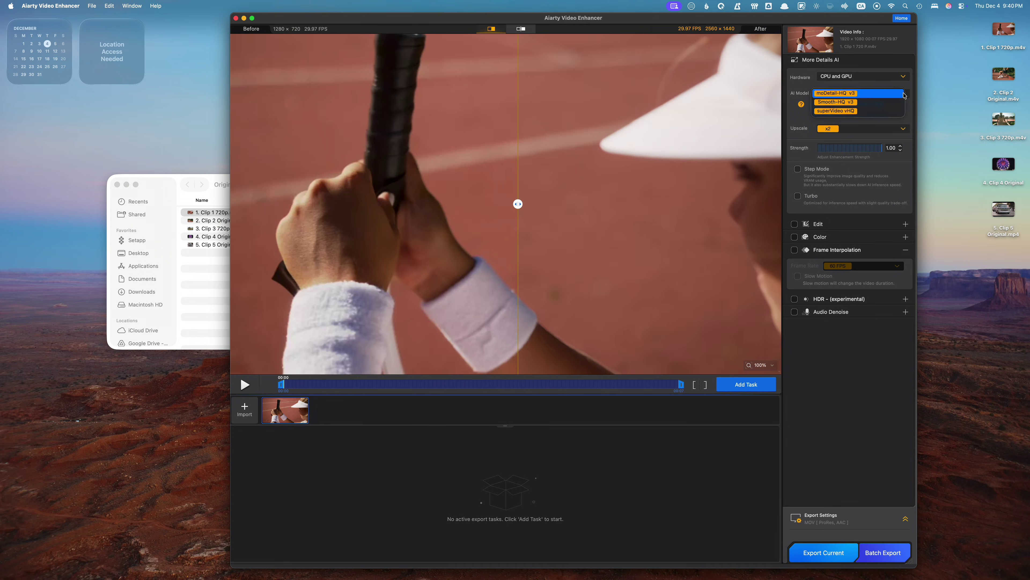
{"action": "left_click", "coordinate": [881, 98]}
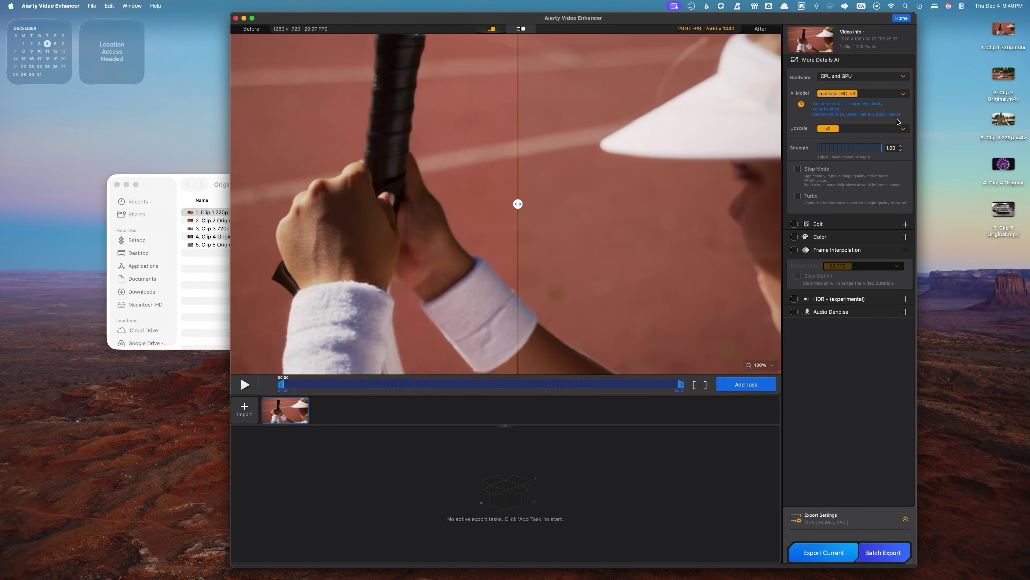
{"action": "left_click", "coordinate": [904, 129]}
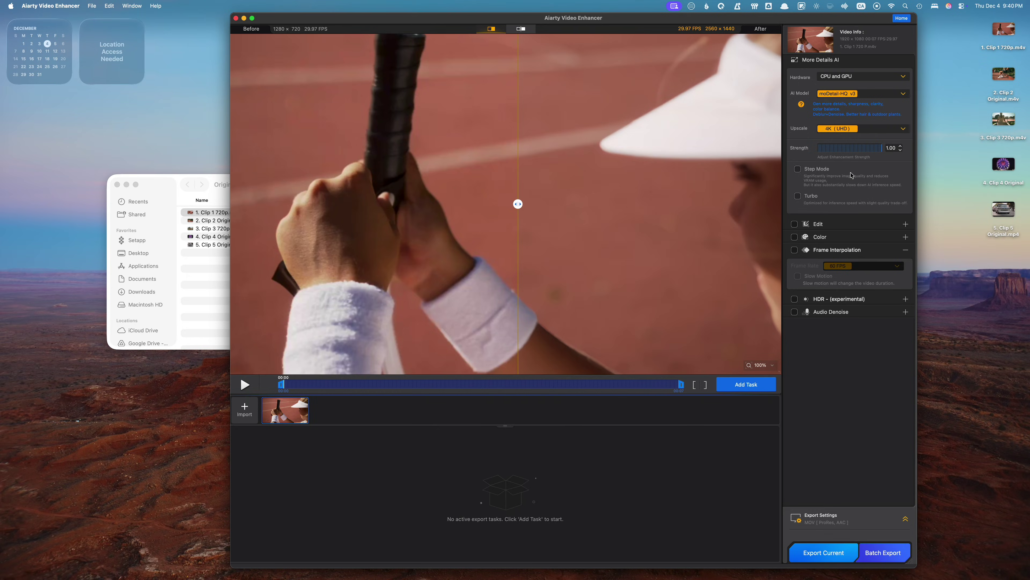
Compare before/after, lower Strength to 0.50, and export Clip 1 at 4K (UHD).
{"action": "left_click_drag", "start_coordinate": [519, 205], "coordinate": [298, 234]}
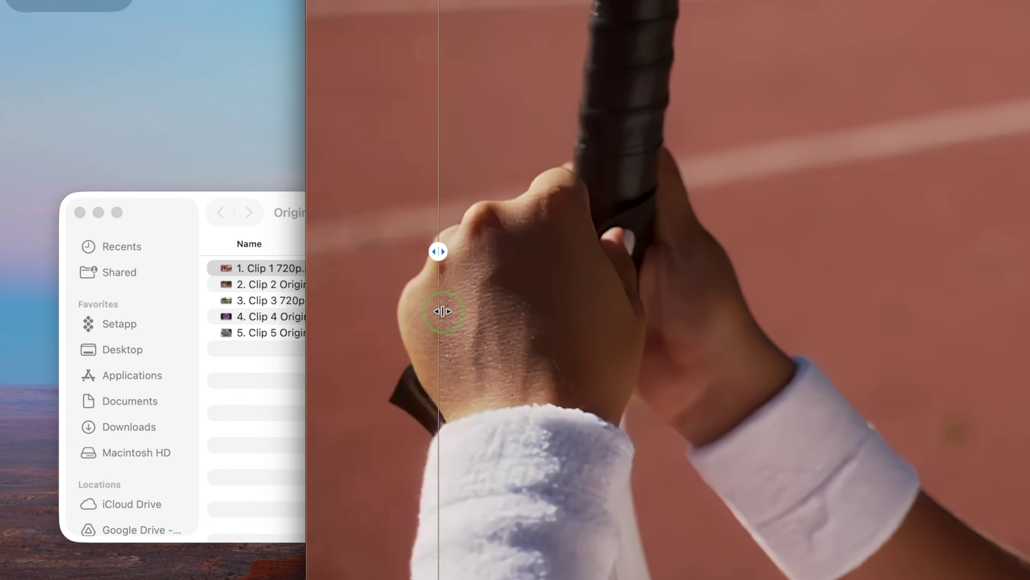
{"action": "left_click_drag", "start_coordinate": [442, 311], "coordinate": [423, 325]}
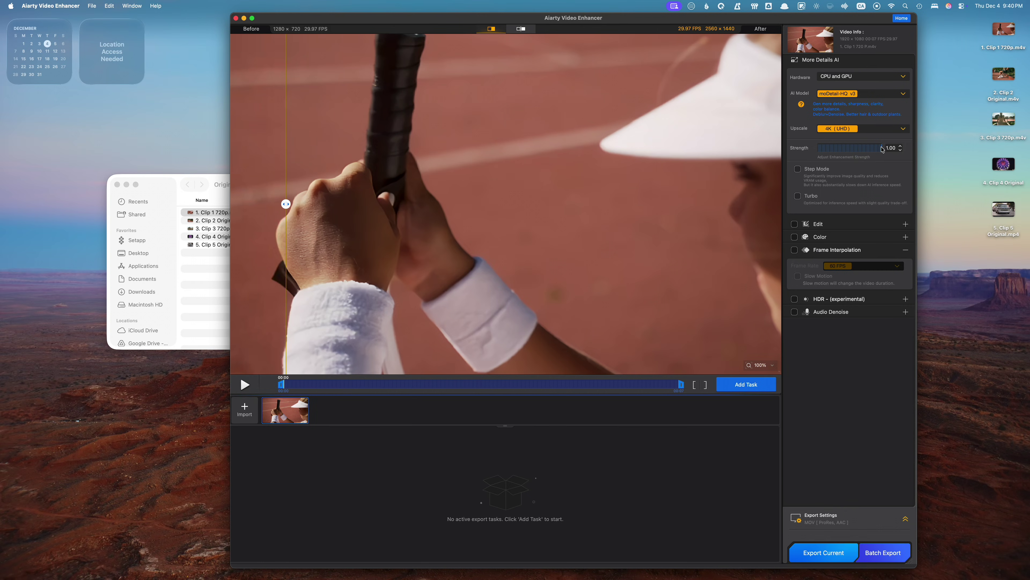
{"action": "left_click_drag", "start_coordinate": [882, 149], "coordinate": [850, 150]}
{"action": "left_click", "coordinate": [822, 553]}
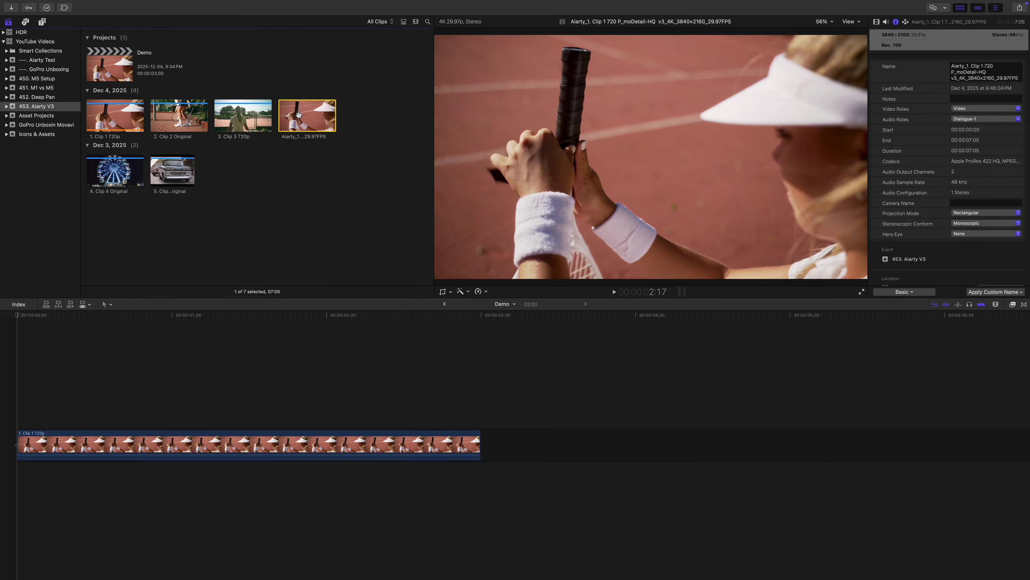
Append the 4K Aiarty clip, connect original Clip 1 above it, and zoom the viewer to 200%.
{"action": "key", "text": "e"}
{"action": "left_click", "coordinate": [20, 397]}
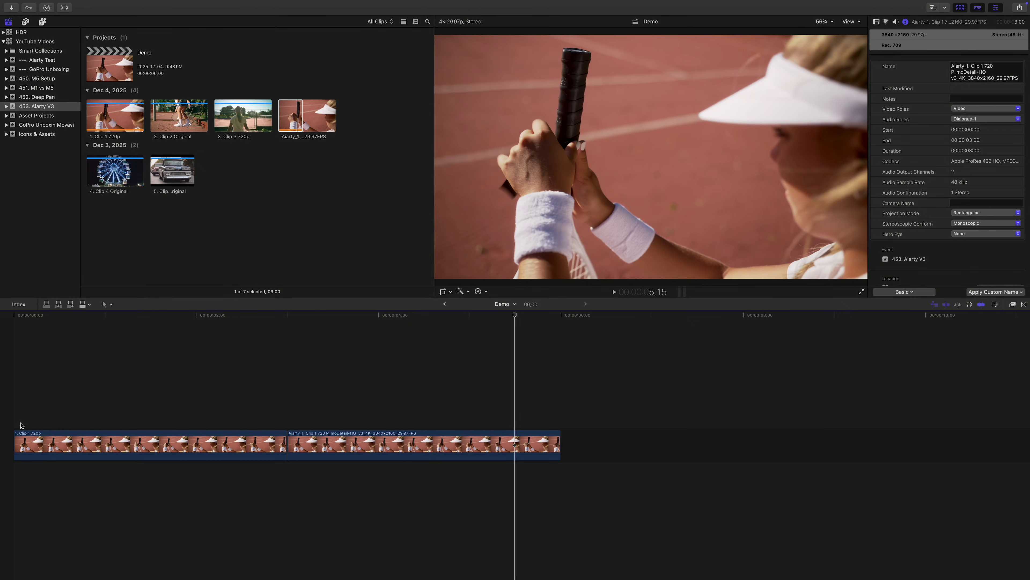
{"action": "left_click_drag", "start_coordinate": [46, 444], "coordinate": [47, 407]}
{"action": "left_click", "coordinate": [64, 357]}
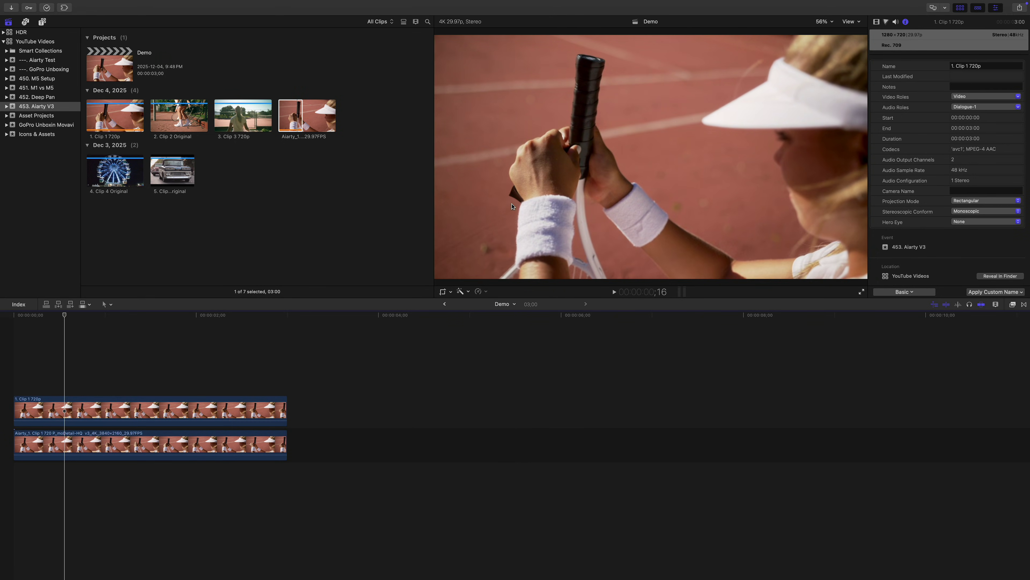
{"action": "left_click", "coordinate": [823, 21]}
{"action": "left_click", "coordinate": [831, 100]}
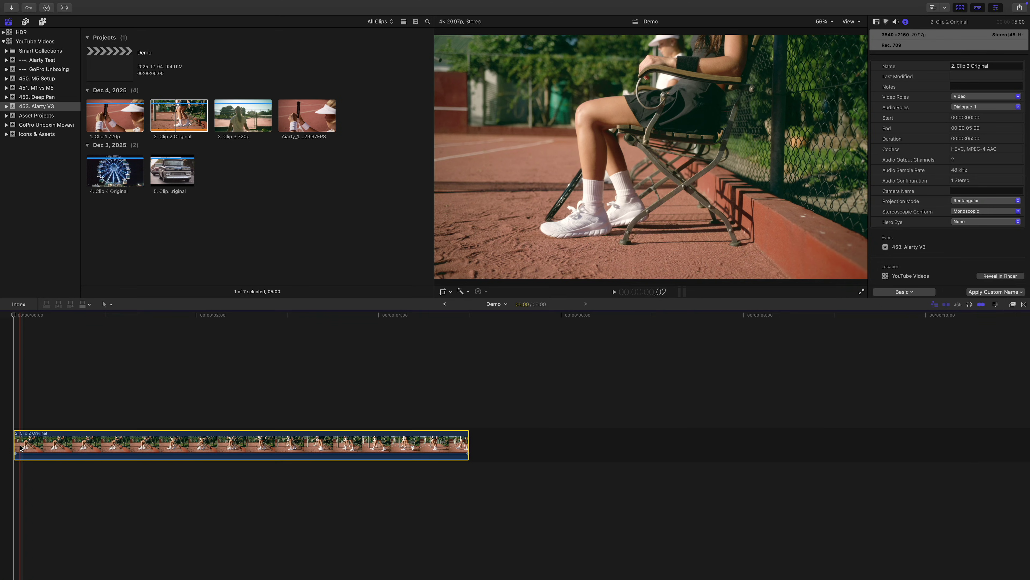
Select Clip 2 Original and export it with the Apple Devices 1080p share preset.
{"action": "left_click", "coordinate": [148, 407]}
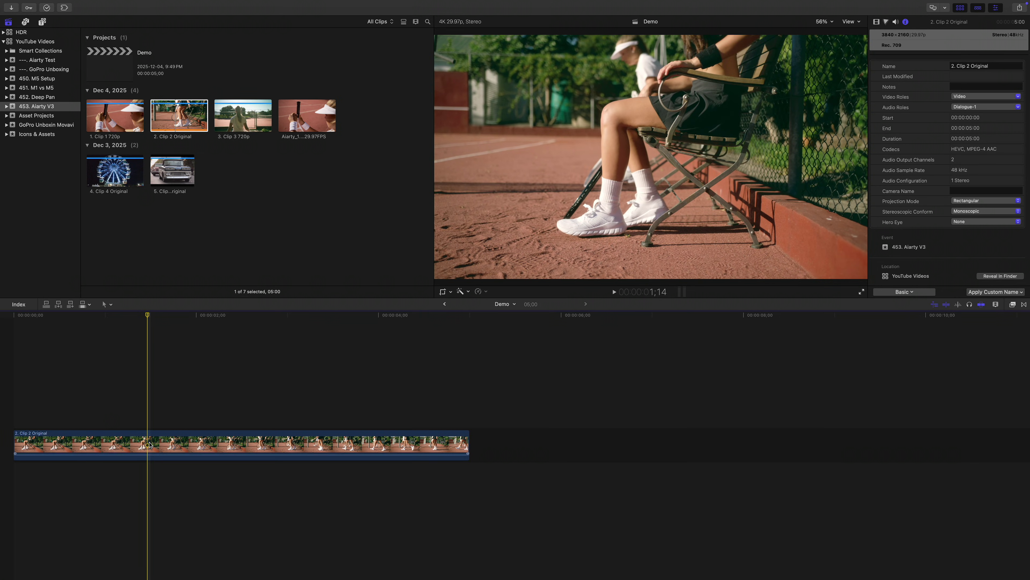
{"action": "left_click", "coordinate": [149, 444]}
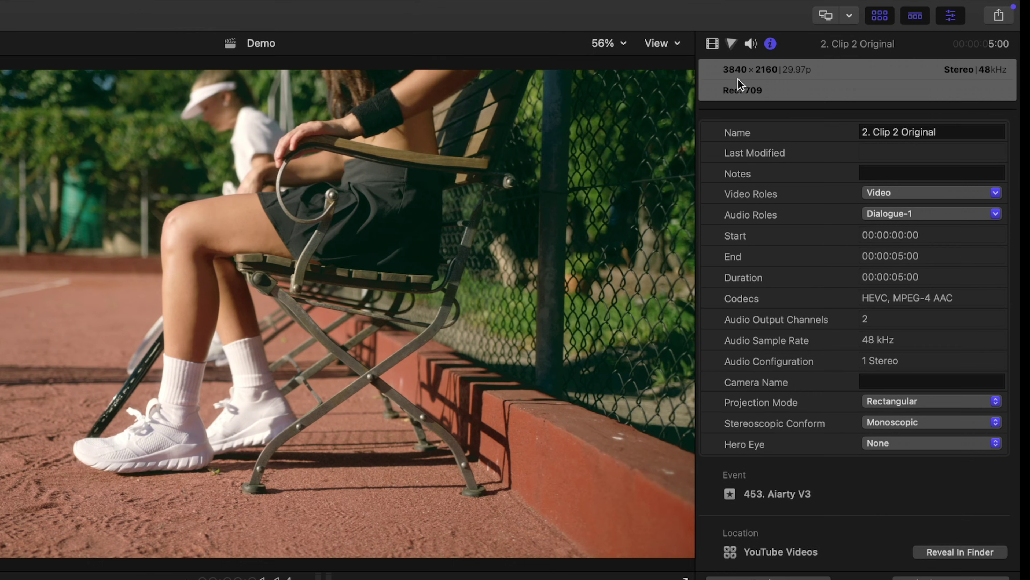
{"action": "left_click", "coordinate": [1008, 19]}
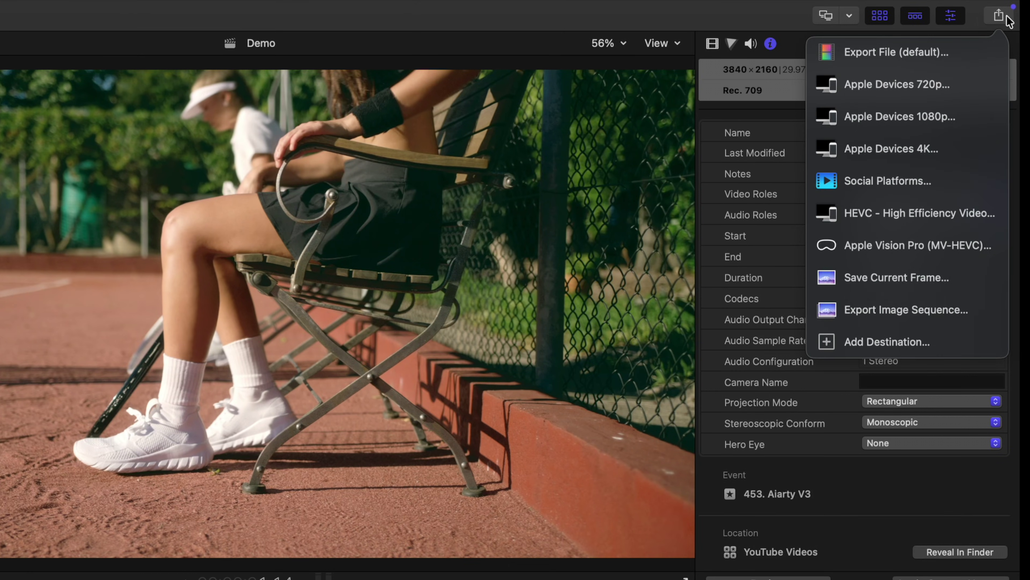
{"action": "left_click", "coordinate": [919, 116]}
{"action": "left_click", "coordinate": [660, 287]}
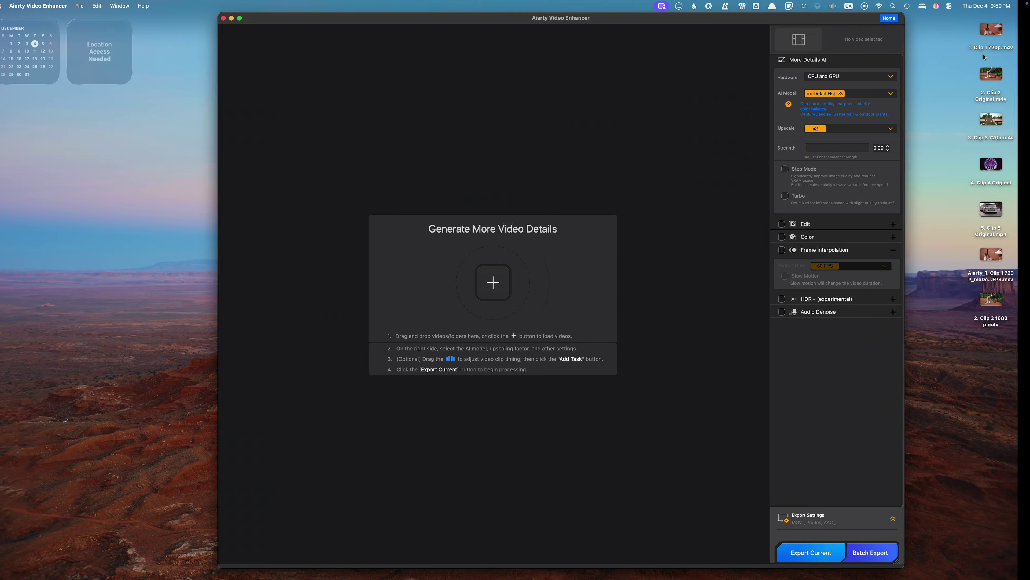
Load '2. Clip 2 1080p.m4v', set Upscale to 4K (UHD), and enable Step Mode.
{"action": "left_click_drag", "start_coordinate": [1004, 299], "coordinate": [615, 326]}
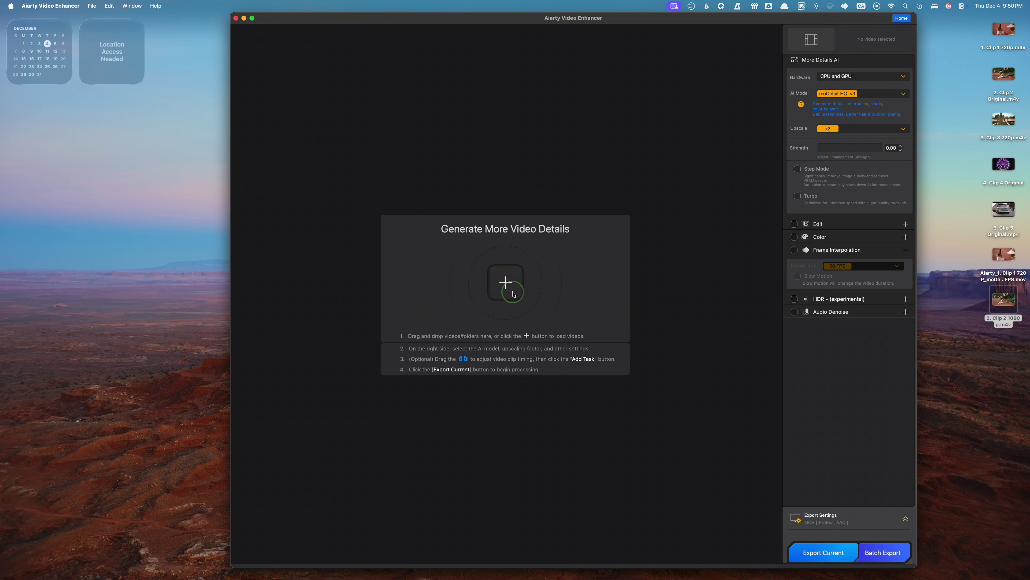
{"action": "left_click_drag", "start_coordinate": [513, 293], "coordinate": [513, 293]}
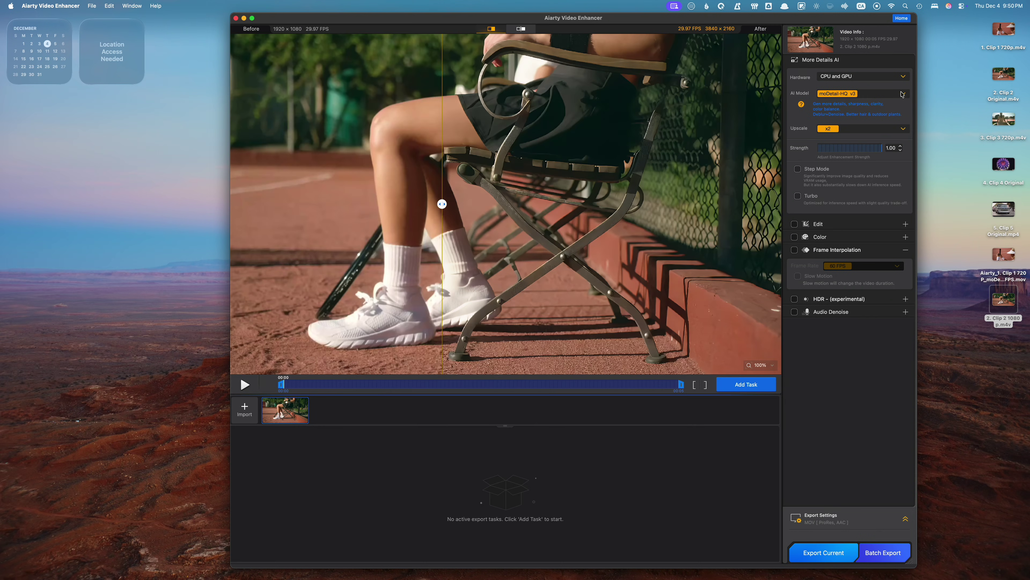
{"action": "left_click", "coordinate": [903, 94]}
{"action": "left_click", "coordinate": [900, 129]}
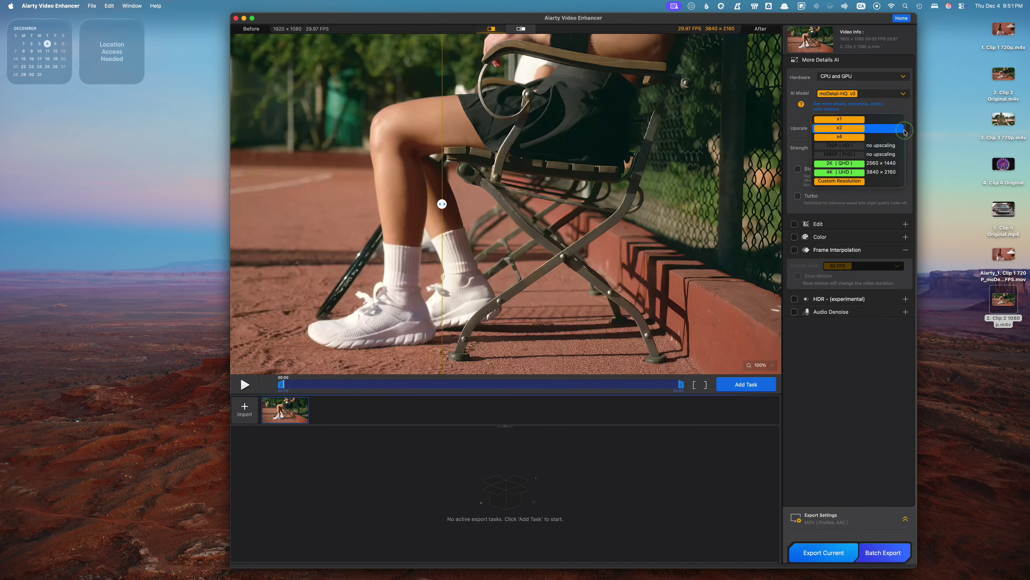
{"action": "left_click", "coordinate": [859, 173]}
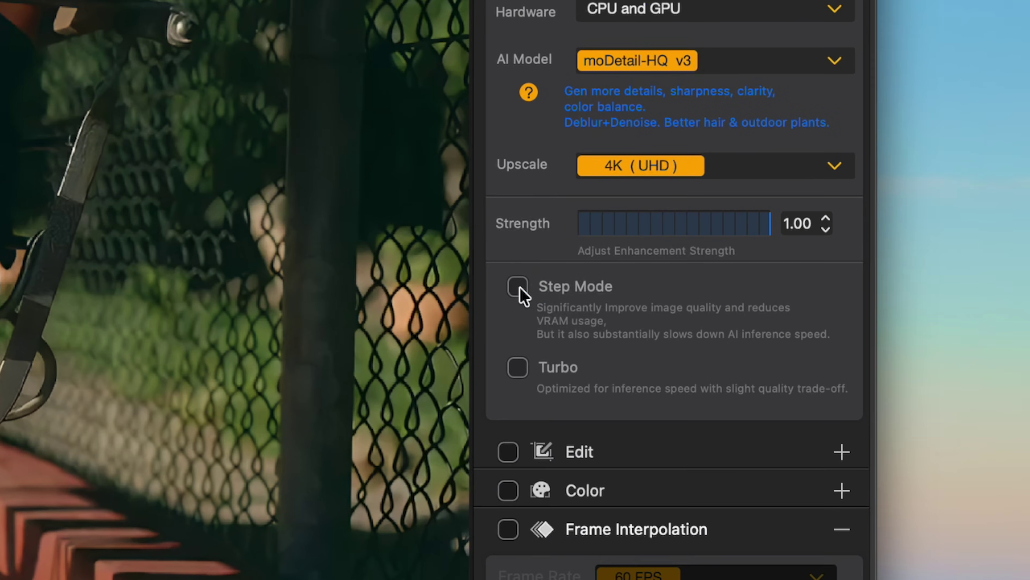
{"action": "left_click", "coordinate": [797, 168]}
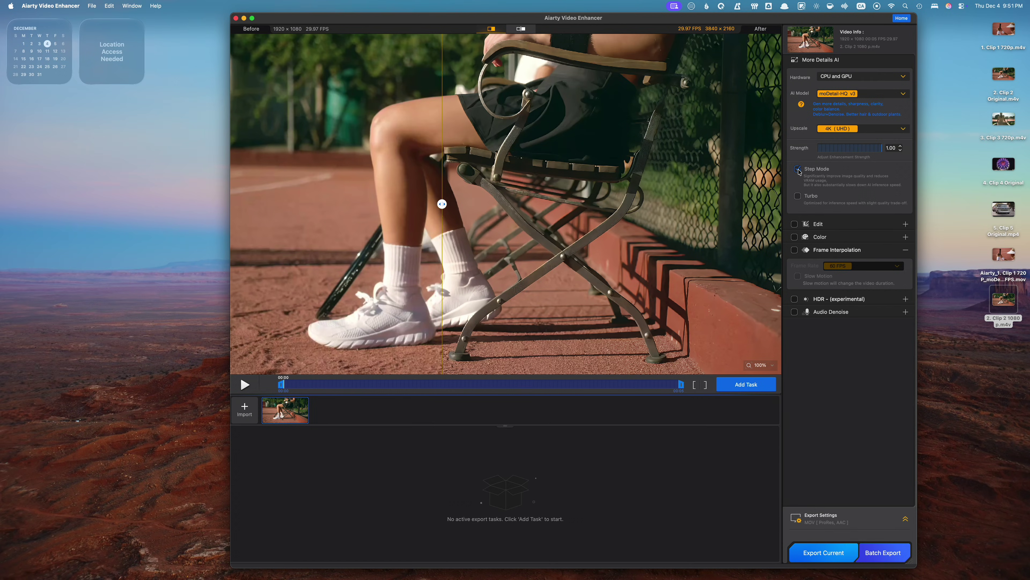
Export the enhanced 4K Clip 2 with Export Current and let it reach Finished.
{"action": "left_click", "coordinate": [831, 551]}
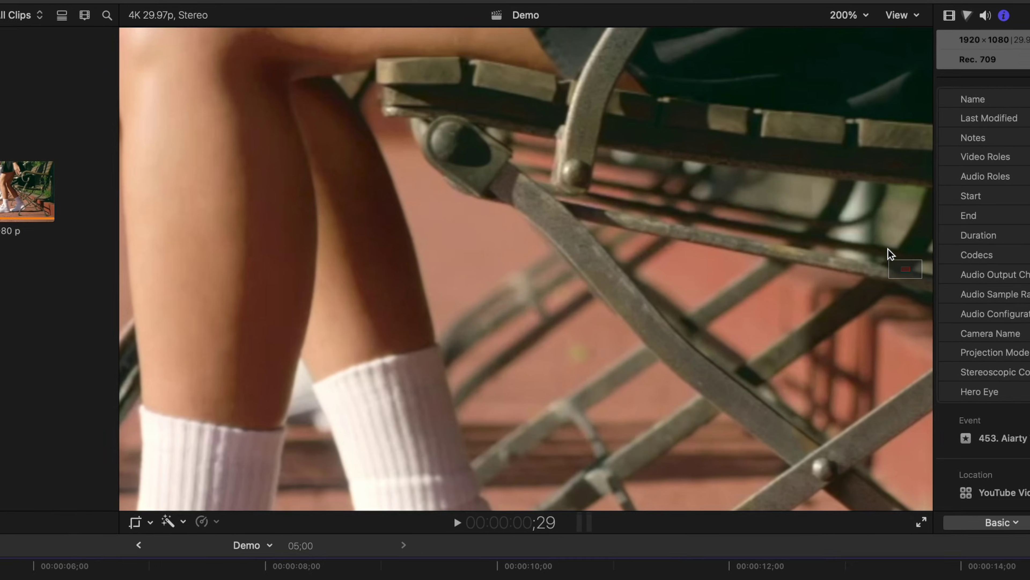
Pan the 200% viewer to inspect detail in the stacked Clip 2 versions.
{"action": "left_click_drag", "start_coordinate": [841, 141], "coordinate": [849, 154]}
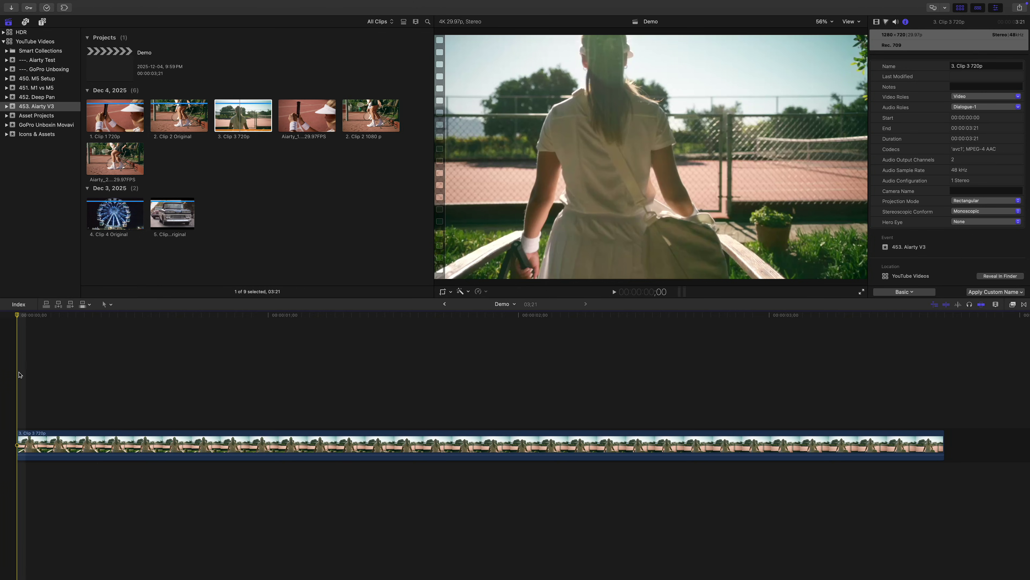
Play '3. Clip 3 720p' from the start on the Demo timeline.
{"action": "key", "text": "space"}
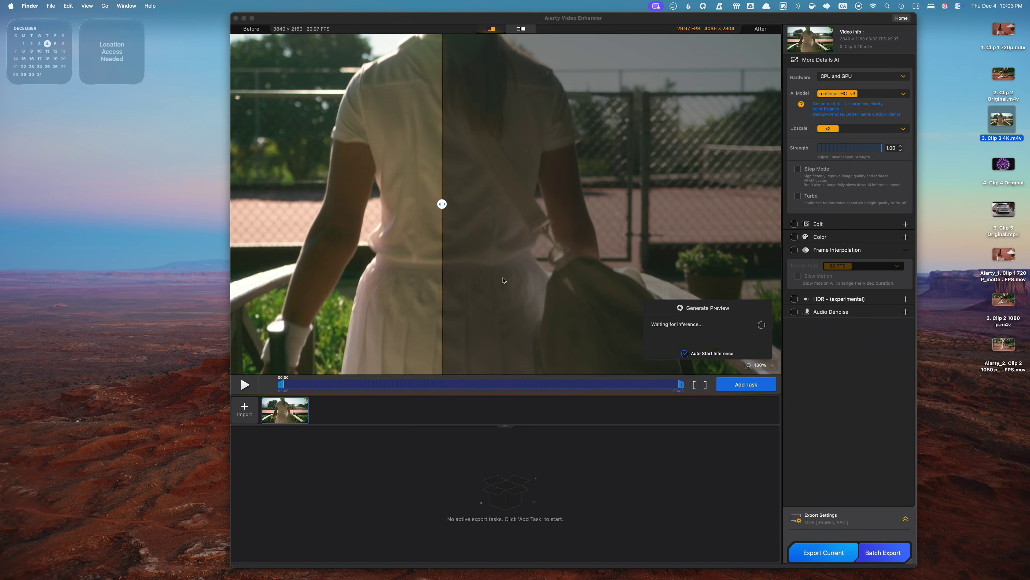
Keep moDetail-HQ v3 and set Upscale to x1 for Clip 3, preserving 3840×2160 output.
{"action": "left_click", "coordinate": [902, 94]}
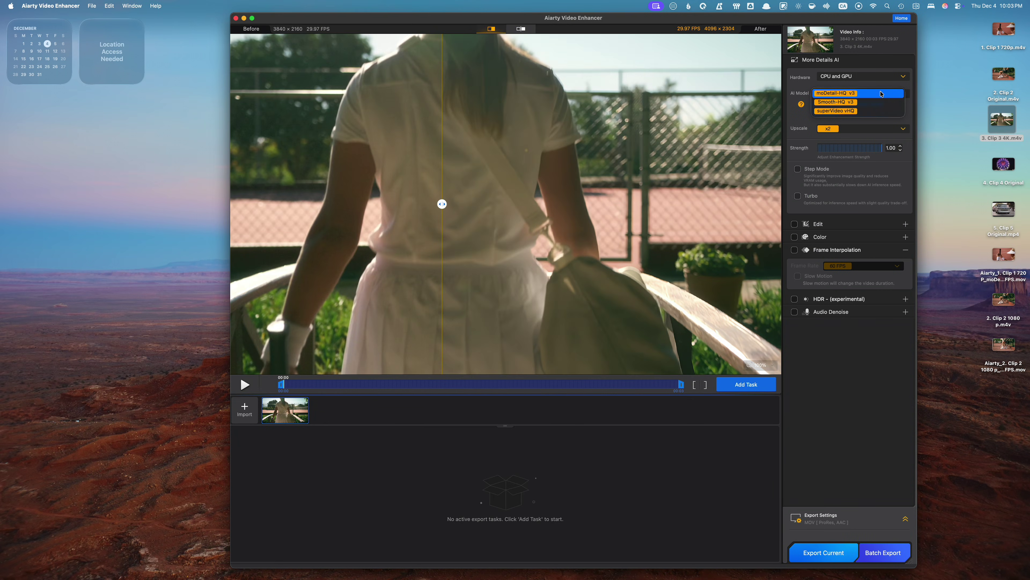
{"action": "left_click", "coordinate": [836, 94]}
{"action": "left_click", "coordinate": [902, 130]}
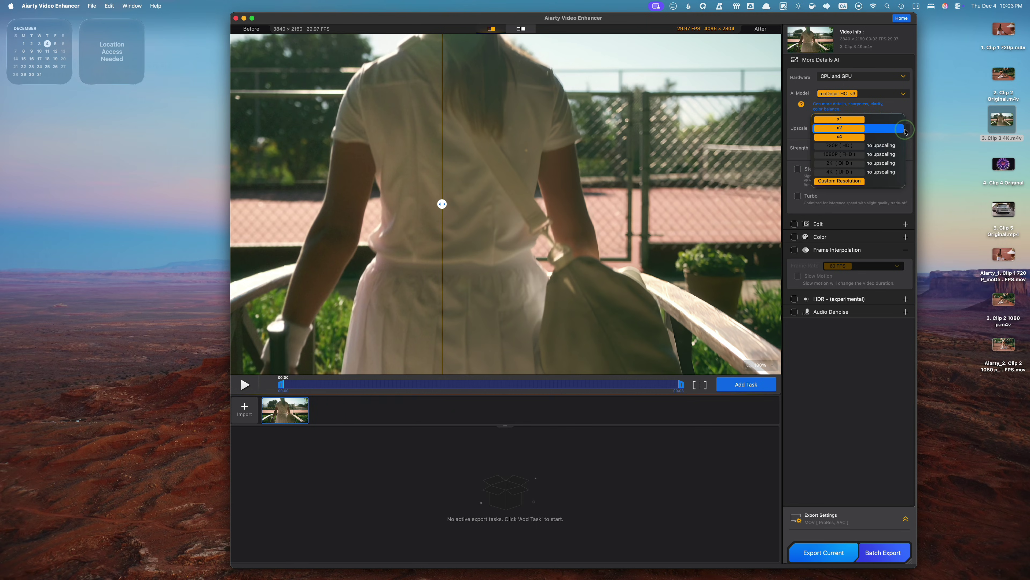
{"action": "left_click", "coordinate": [872, 120]}
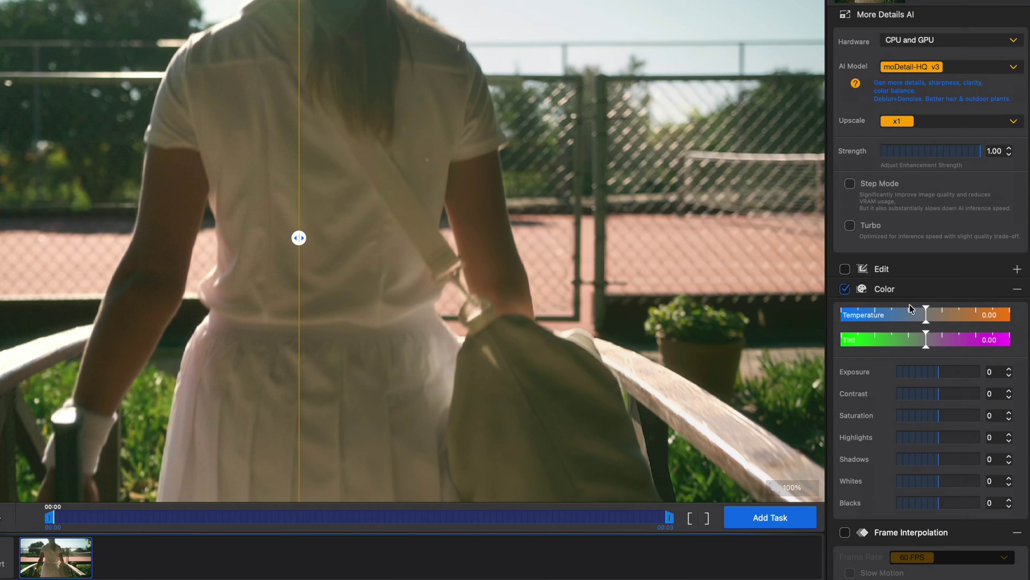
Cool Clip 3's temperature to -39.38, check the before/after split, and export at 3840 x 2160.
{"action": "left_click_drag", "start_coordinate": [928, 318], "coordinate": [893, 319]}
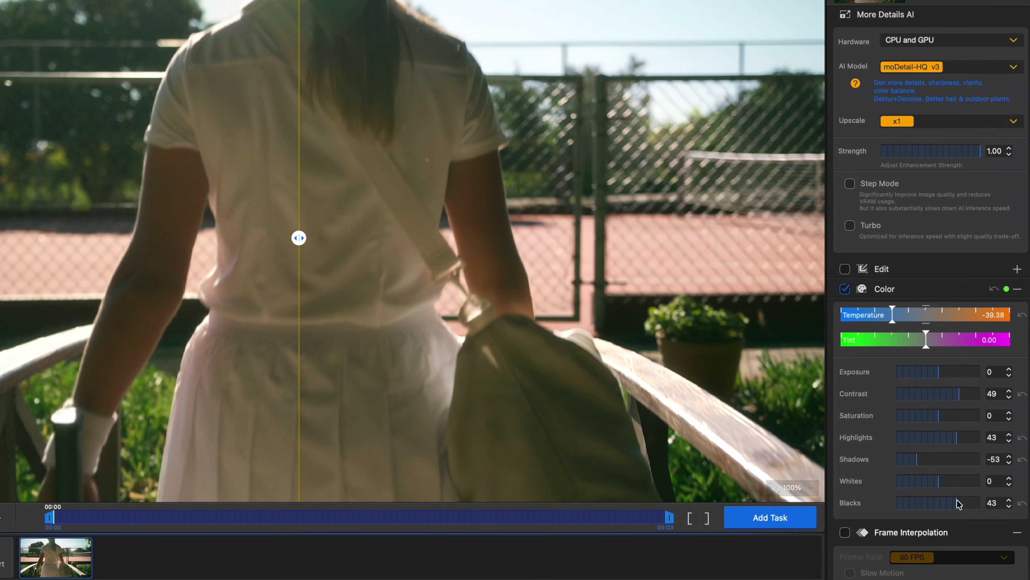
{"action": "left_click_drag", "start_coordinate": [298, 238], "coordinate": [1, 282]}
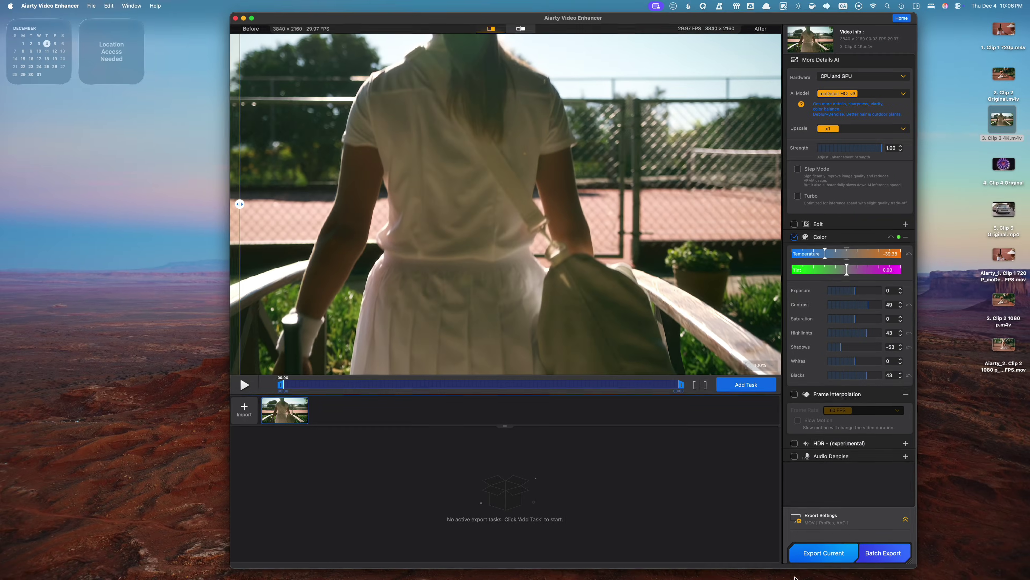
{"action": "left_click", "coordinate": [824, 553]}
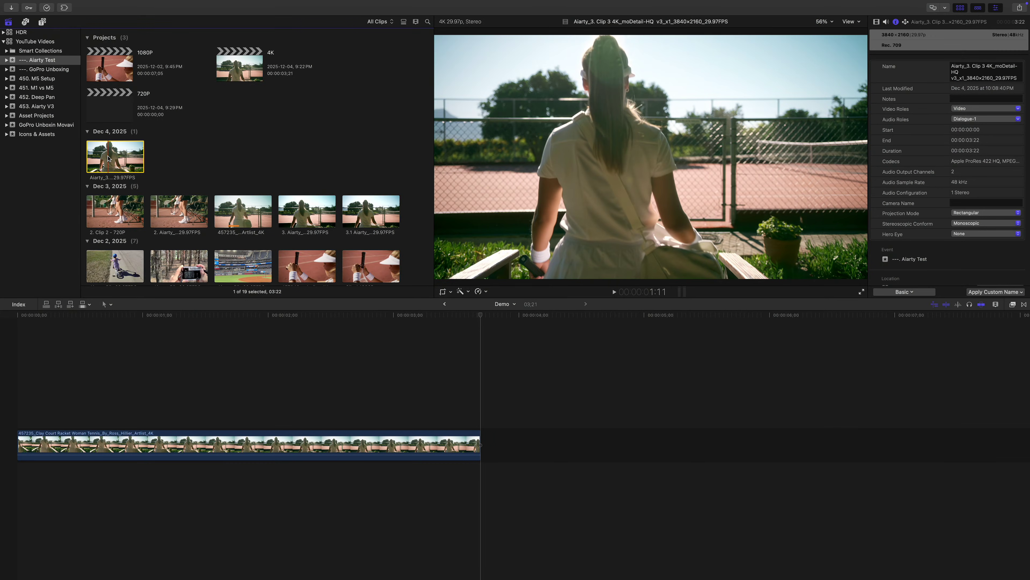
Append the Aiarty Clip 3 export, rewind, and step frames with the viewer at 200%.
{"action": "key", "text": "e"}
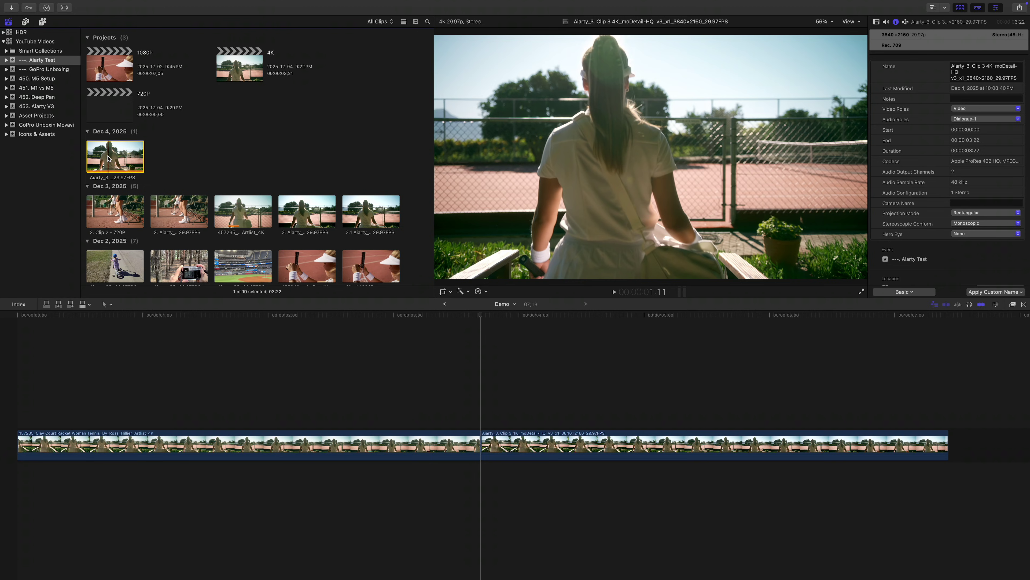
{"action": "left_click", "coordinate": [18, 426]}
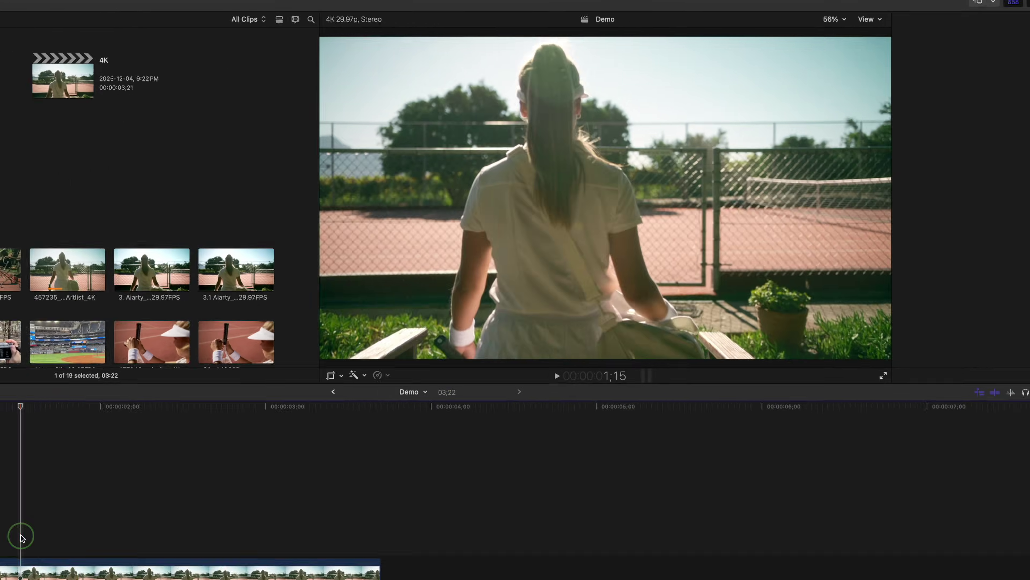
{"action": "left_click", "coordinate": [824, 22]}
{"action": "left_click", "coordinate": [832, 95]}
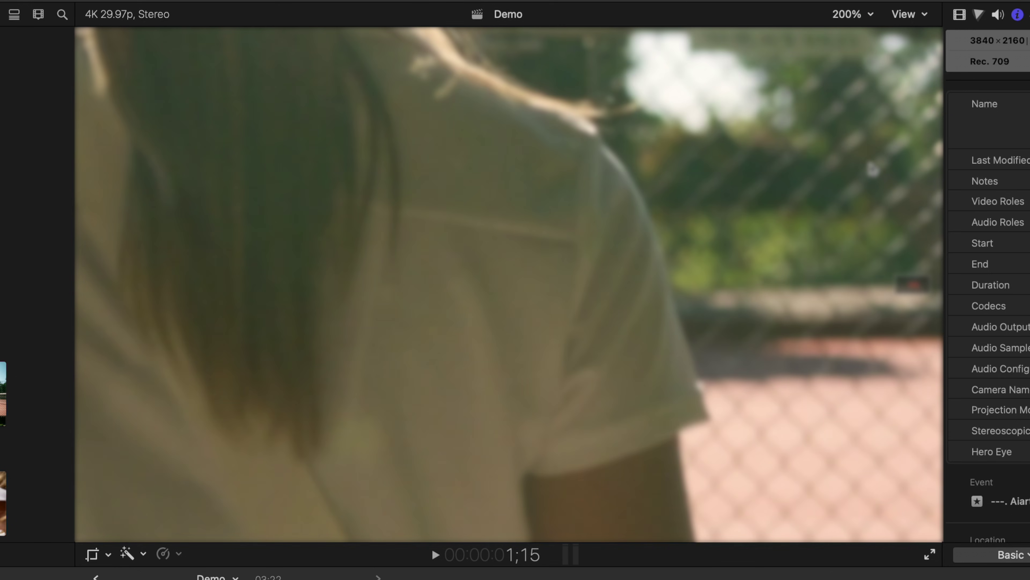
{"action": "key", "text": "Left"}
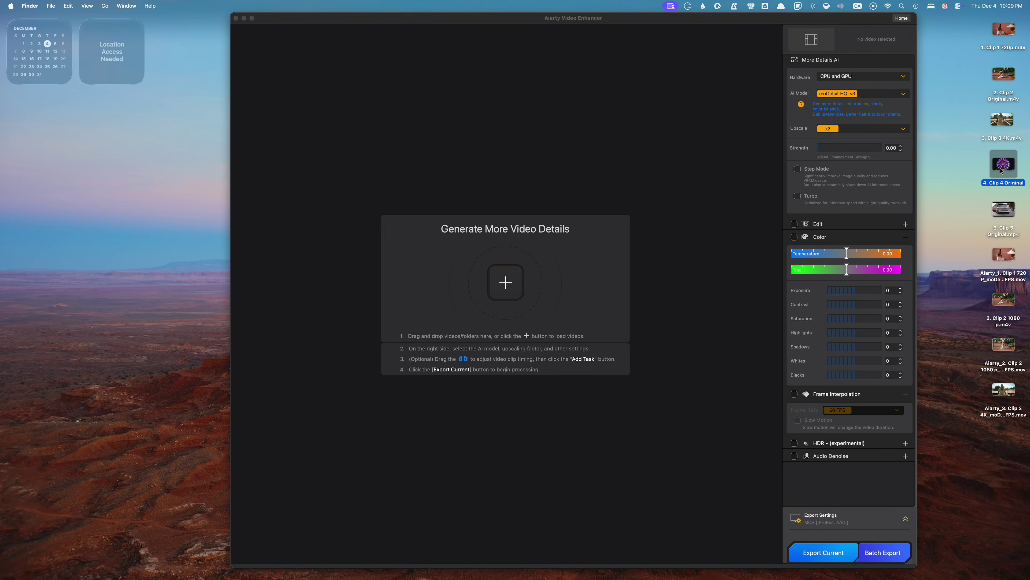
Load Clip 4 Original, switch the AI model to superVideo vHQ, and raise Contrast to 48.
{"action": "left_click_drag", "start_coordinate": [1001, 171], "coordinate": [505, 286]}
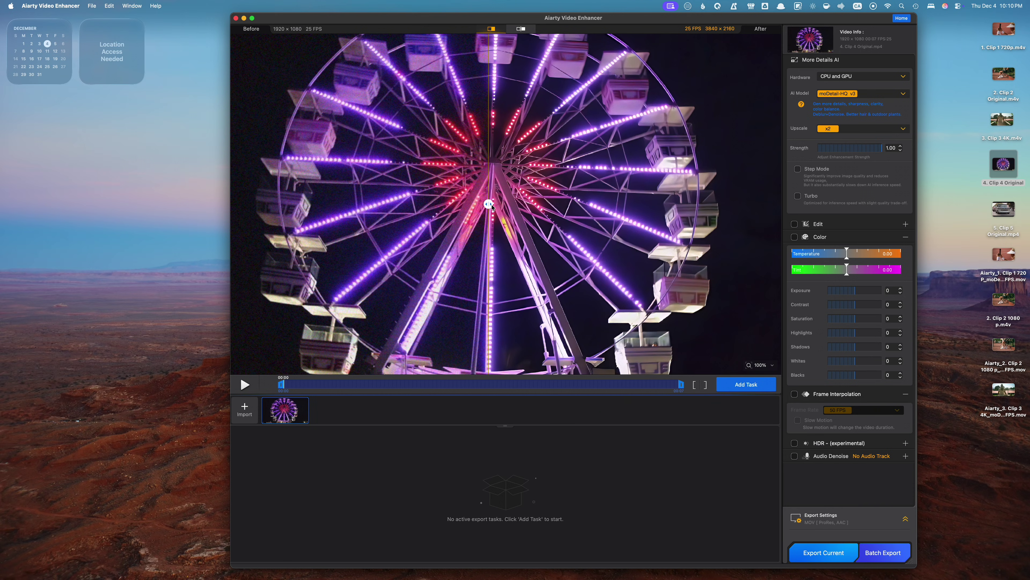
{"action": "left_click", "coordinate": [903, 97]}
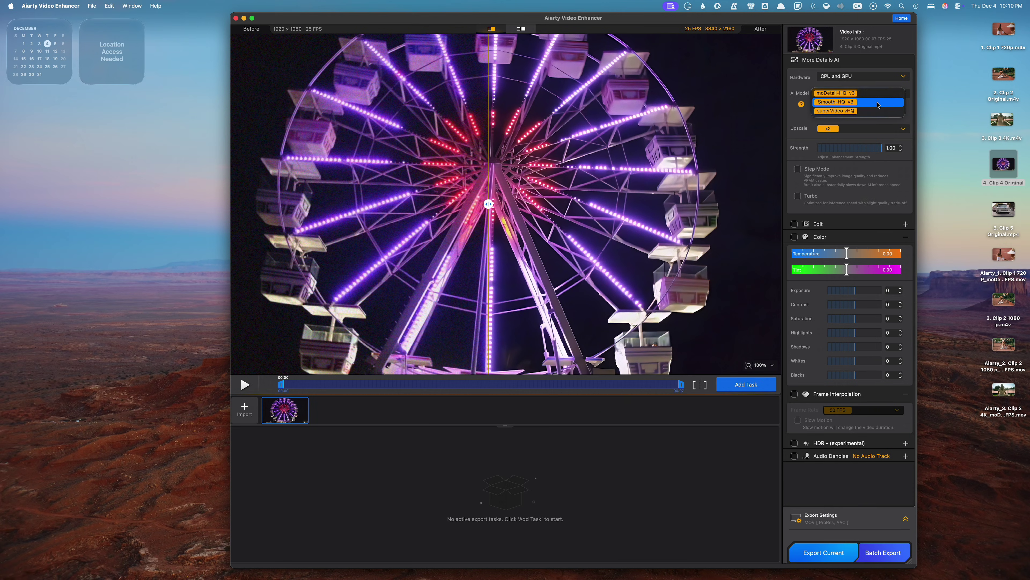
{"action": "left_click", "coordinate": [861, 112]}
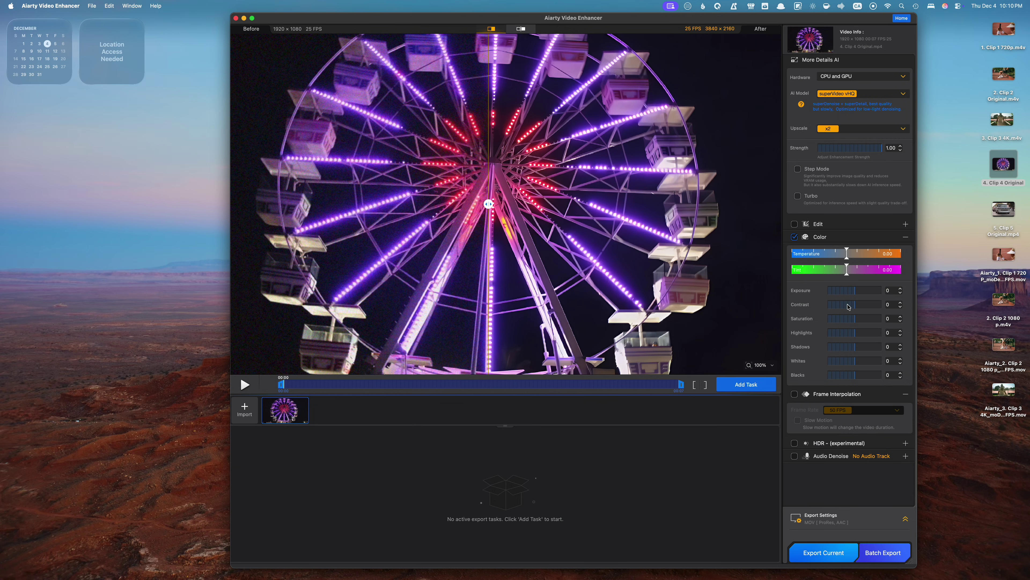
{"action": "left_click_drag", "start_coordinate": [861, 307], "coordinate": [862, 315]}
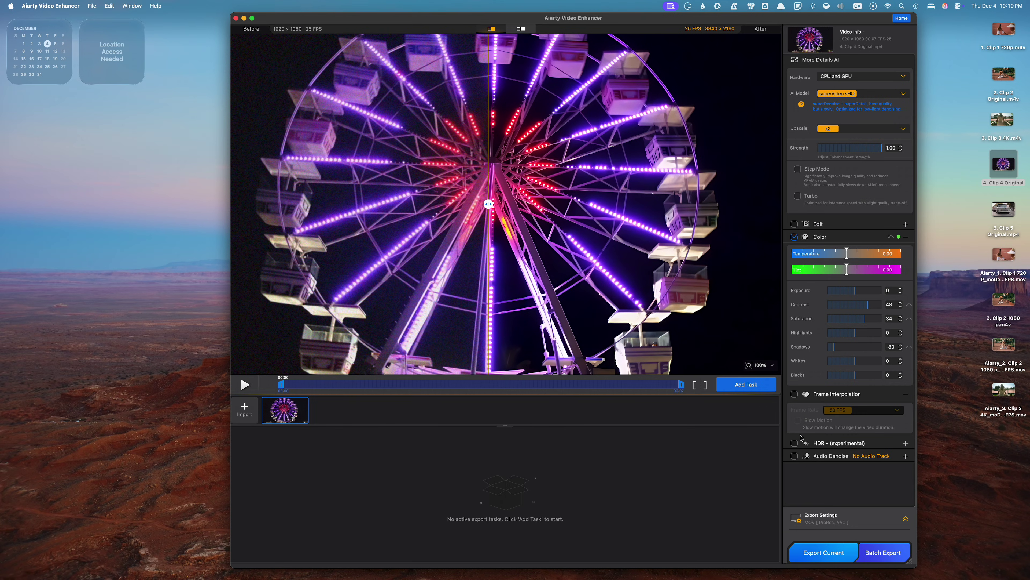
Enable HDR (experimental) for the Ferris wheel clip, keeping the Neutral AI model.
{"action": "left_click", "coordinate": [794, 443]}
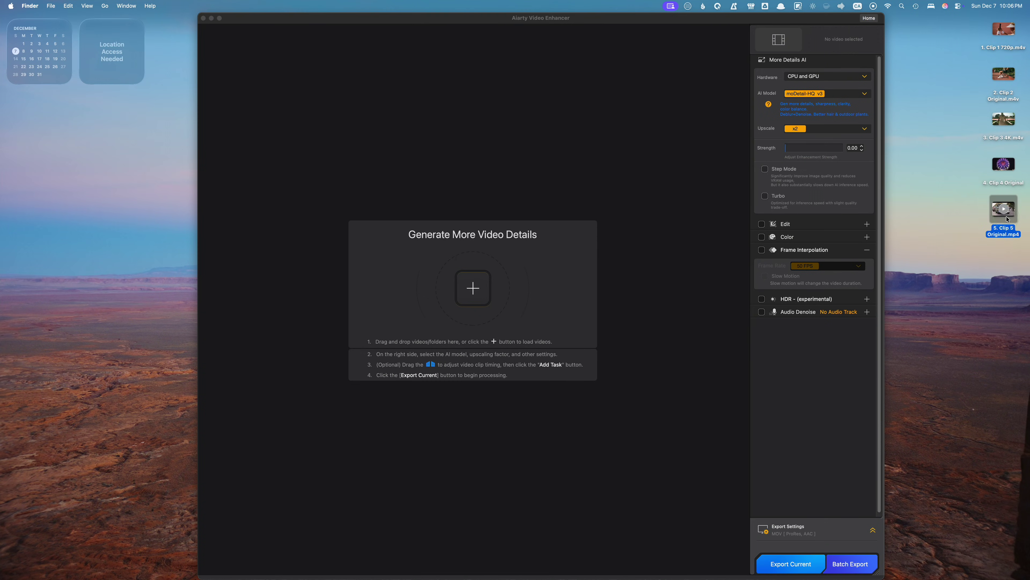
Preview the vintage car Clip 5 in Quick Look, then load it into the enhancer.
{"action": "key", "text": "space"}
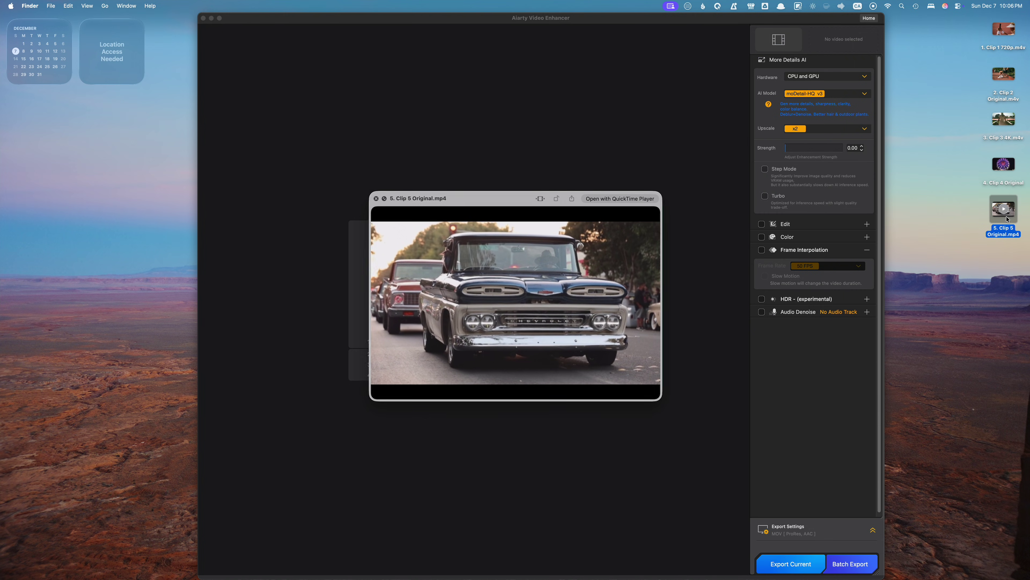
{"action": "key", "text": "space"}
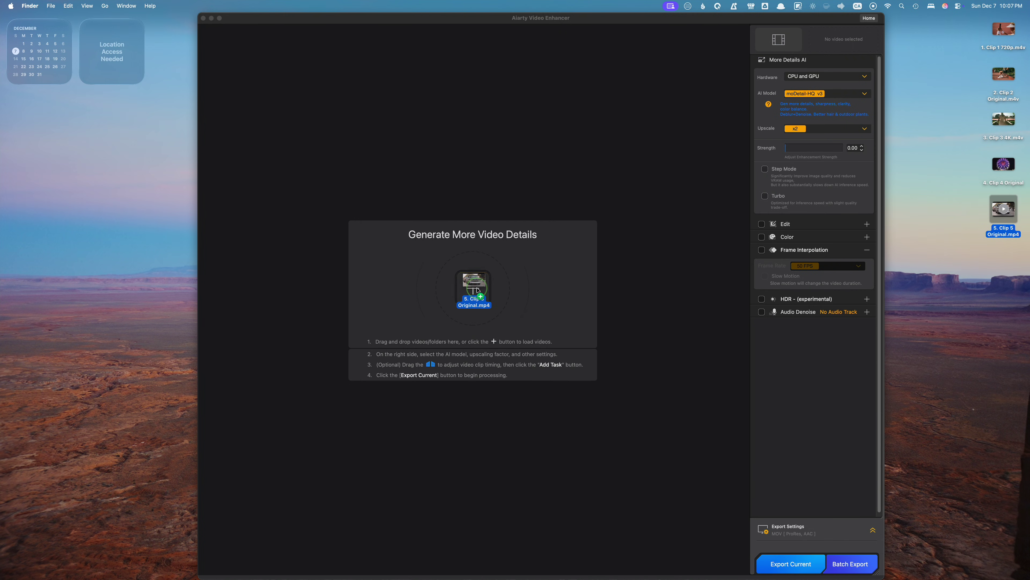
{"action": "left_click_drag", "start_coordinate": [477, 290], "coordinate": [475, 289]}
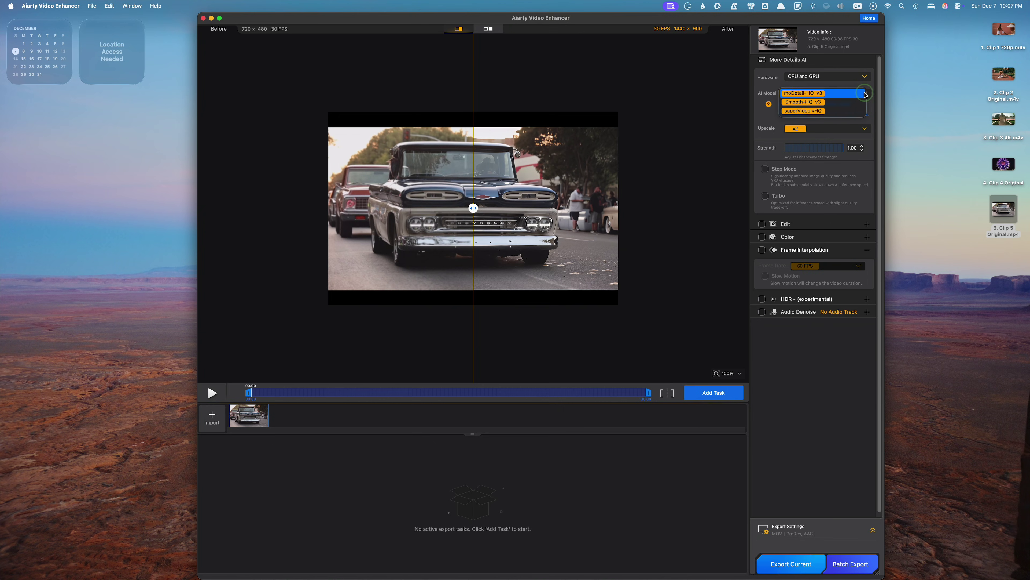
Set Smooth-HQ v3 with 4K (UHD) upscaling and Turbo, then export the car clip.
{"action": "left_click", "coordinate": [858, 102]}
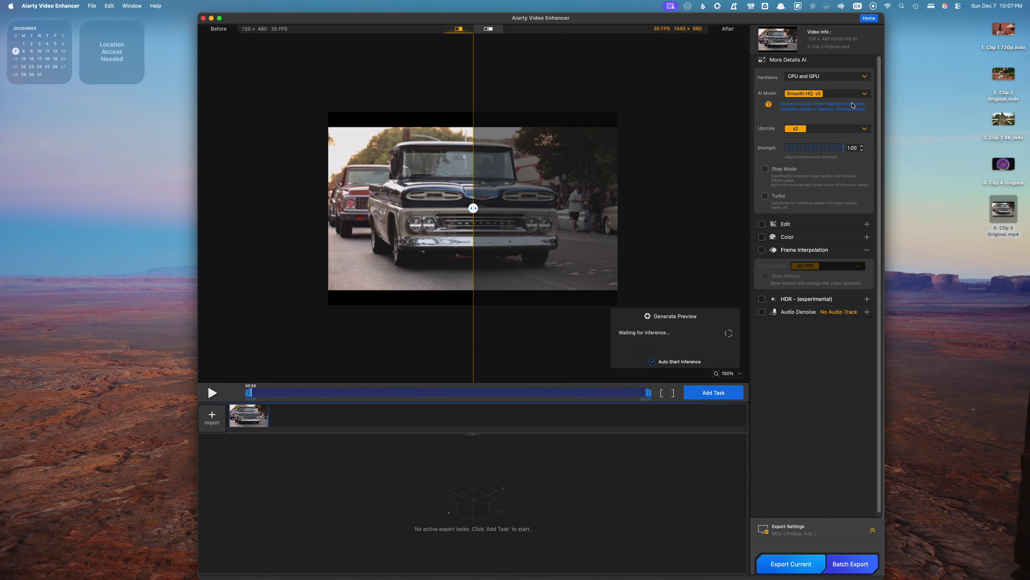
{"action": "left_click", "coordinate": [864, 130]}
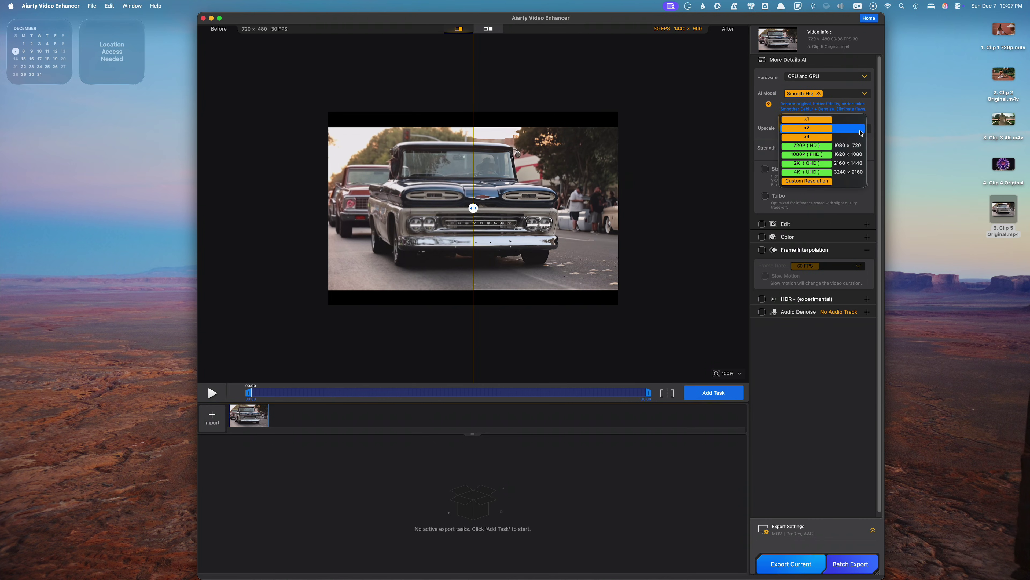
{"action": "left_click", "coordinate": [824, 172]}
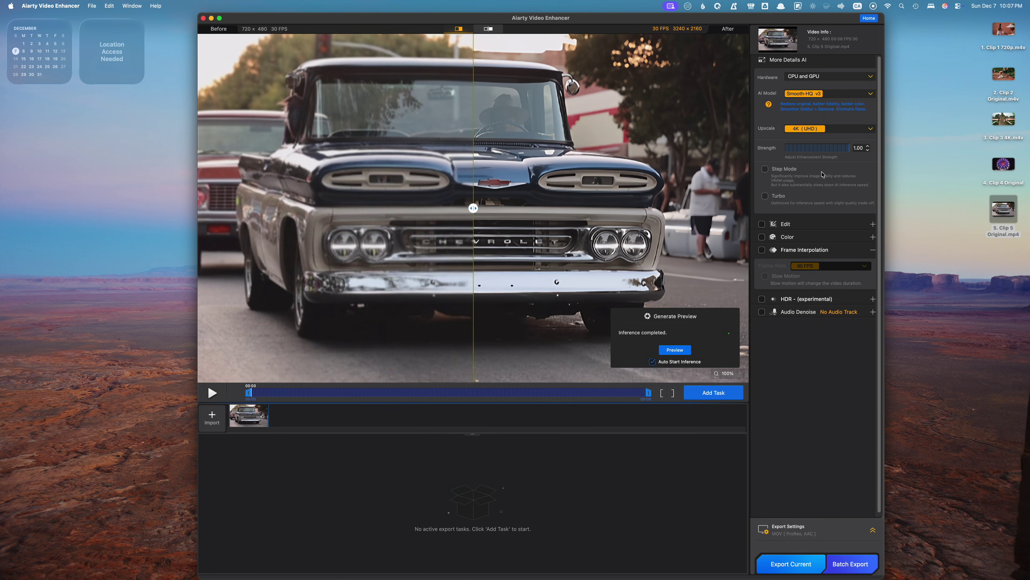
{"action": "left_click", "coordinate": [767, 198]}
{"action": "left_click", "coordinate": [793, 566]}
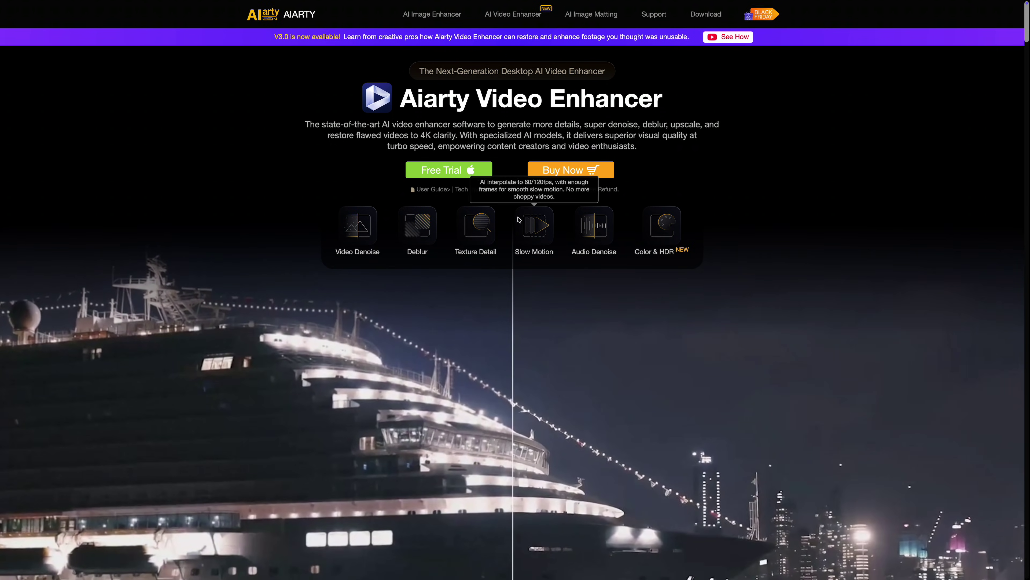
Choose the green Free Trial button at the top of the Video Enhancer page.
{"action": "left_click", "coordinate": [443, 171]}
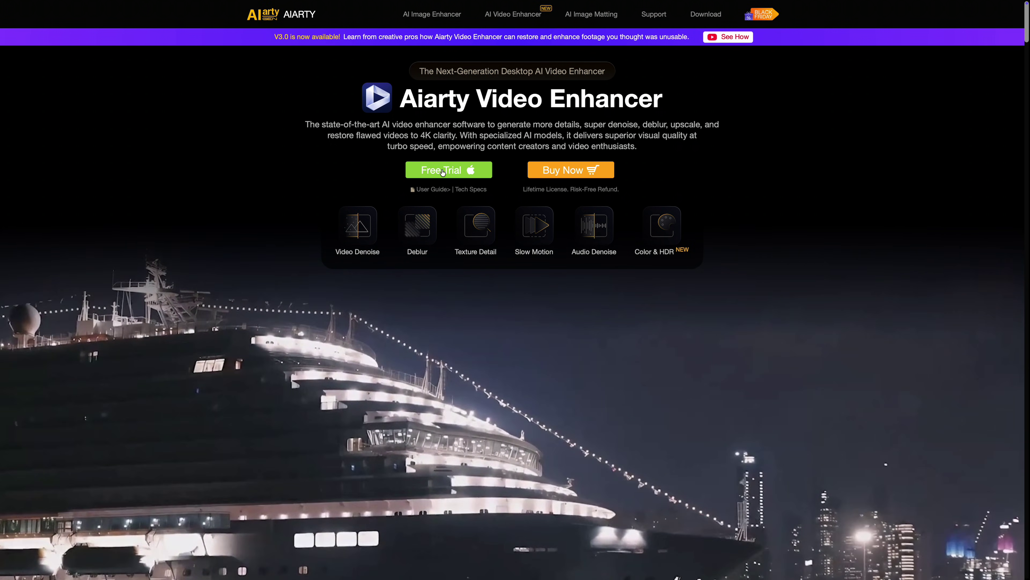